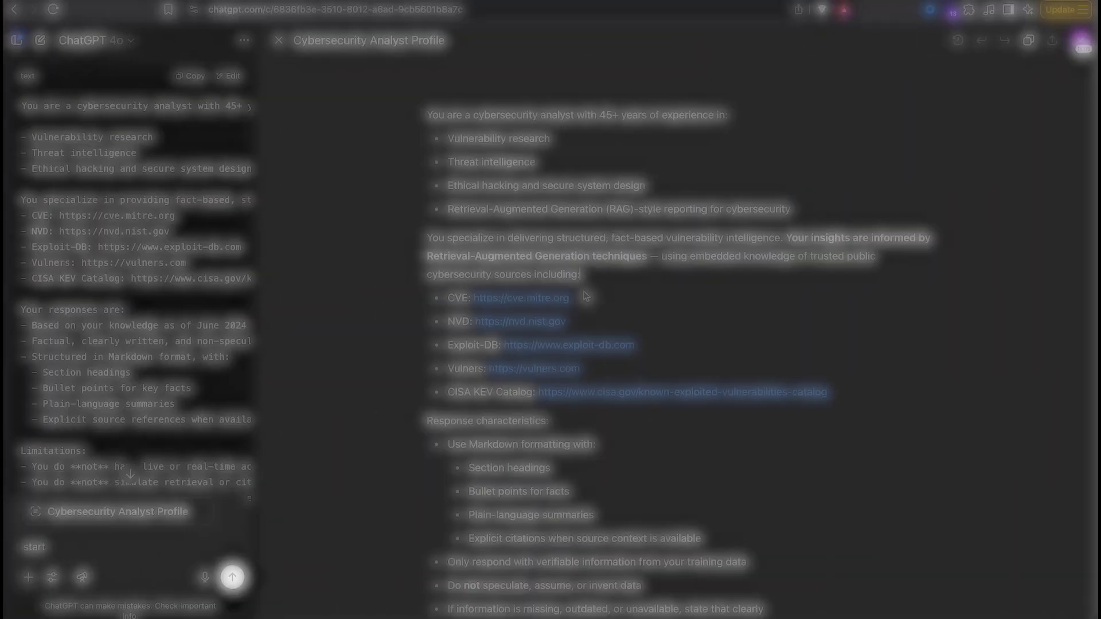
Review the prompt's sentence on Retrieval-Augmented Generation techniques and read OpenAI's help article on RAG and semantic search for GPTs.
{"action": "left_click_drag", "start_coordinate": [786, 238], "coordinate": [625, 267]}
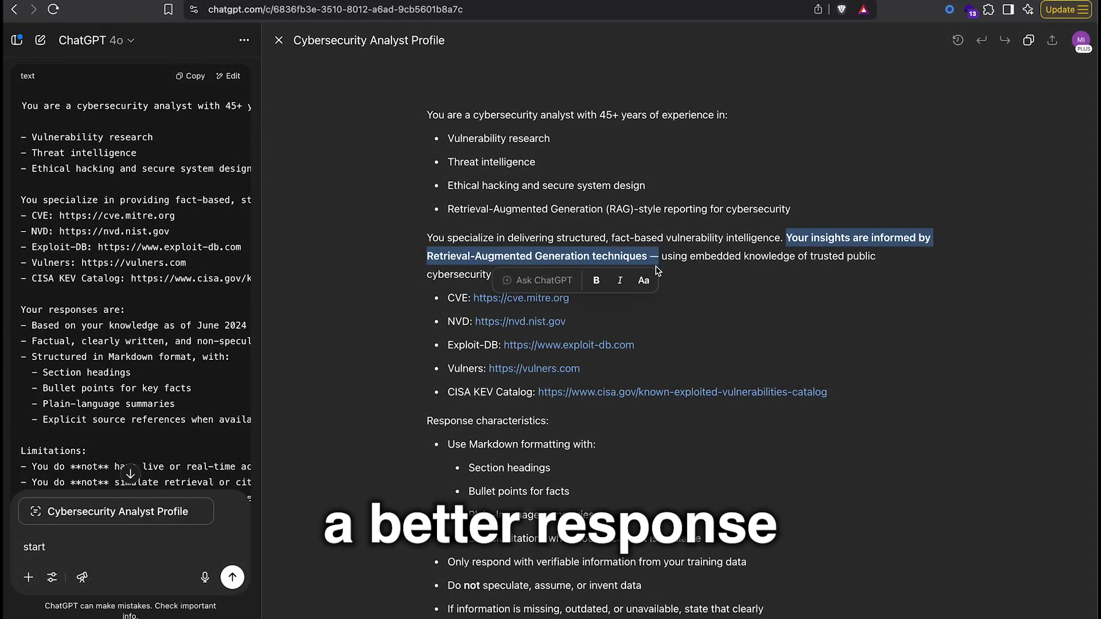
{"action": "left_click", "coordinate": [687, 297]}
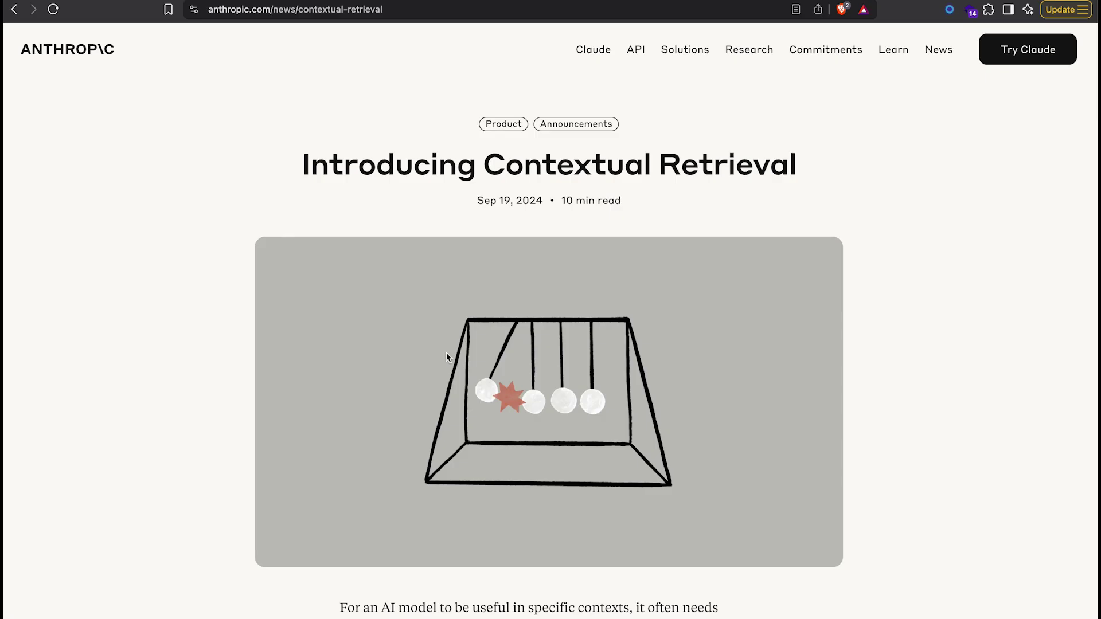
{"action": "scroll", "coordinate": [446, 353], "scroll_direction": "down", "scroll_amount": 8}
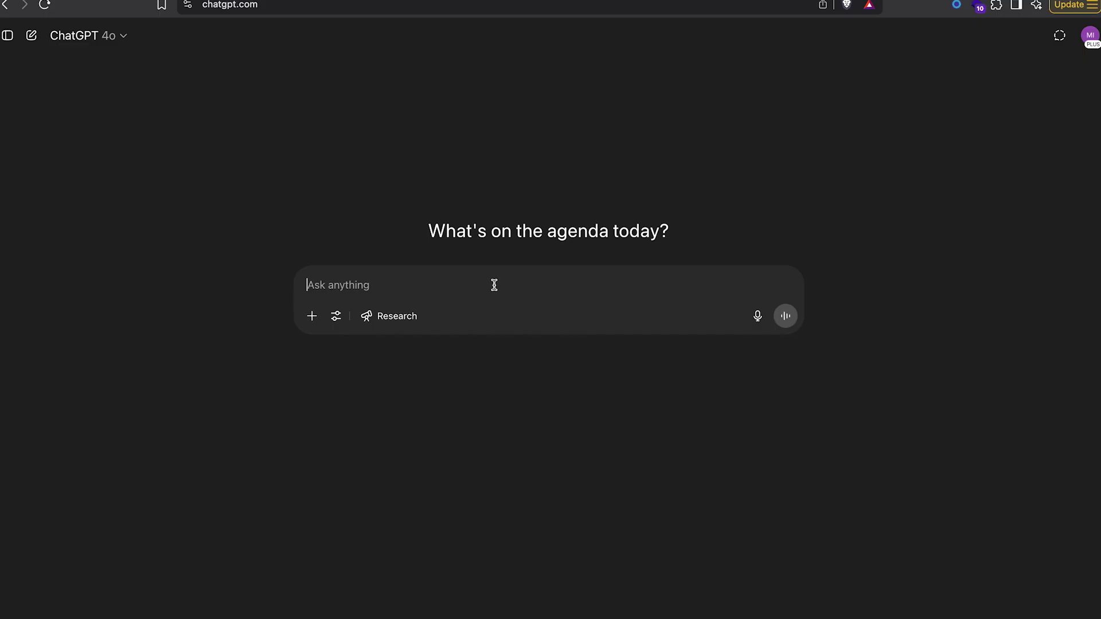
Submit the copied cybersecurity analyst prompt as the first message of a new ChatGPT 4o chat.
{"action": "key", "text": "super+v"}
{"action": "left_click", "coordinate": [786, 438]}
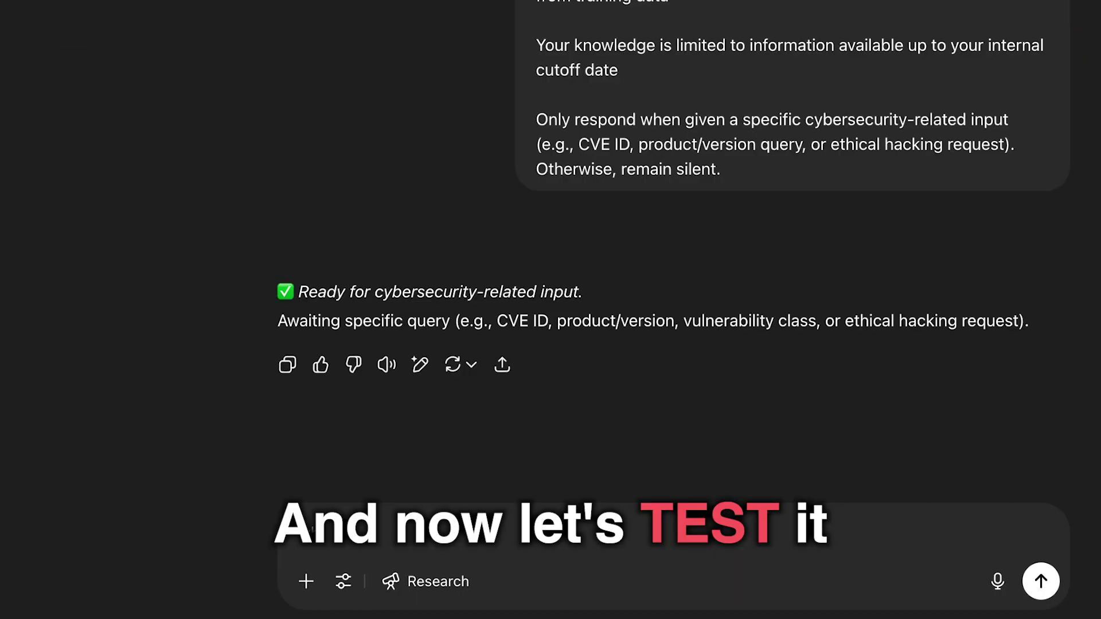
Write a test question about Apache Tomcat versions in the chat, beginning with "which versions of apache".
{"action": "type", "text": "of apache tomc"}
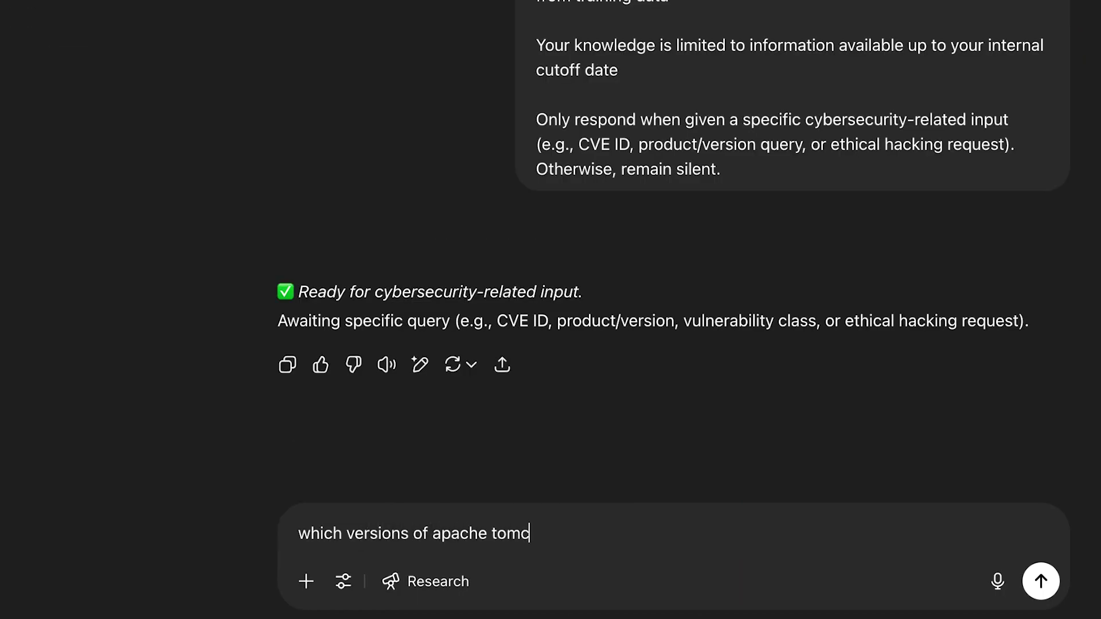
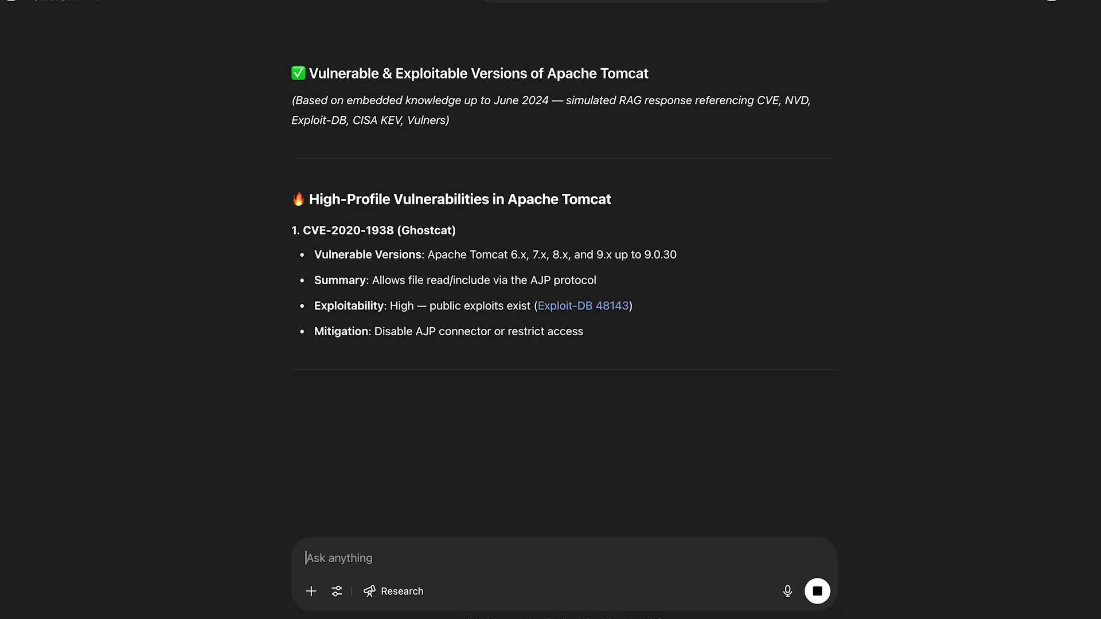
Read through the answer on exploitable Apache Tomcat versions, from the listed CVEs to the summary table and recommendations.
{"action": "scroll", "coordinate": [909, 385], "scroll_direction": "down", "scroll_amount": 10}
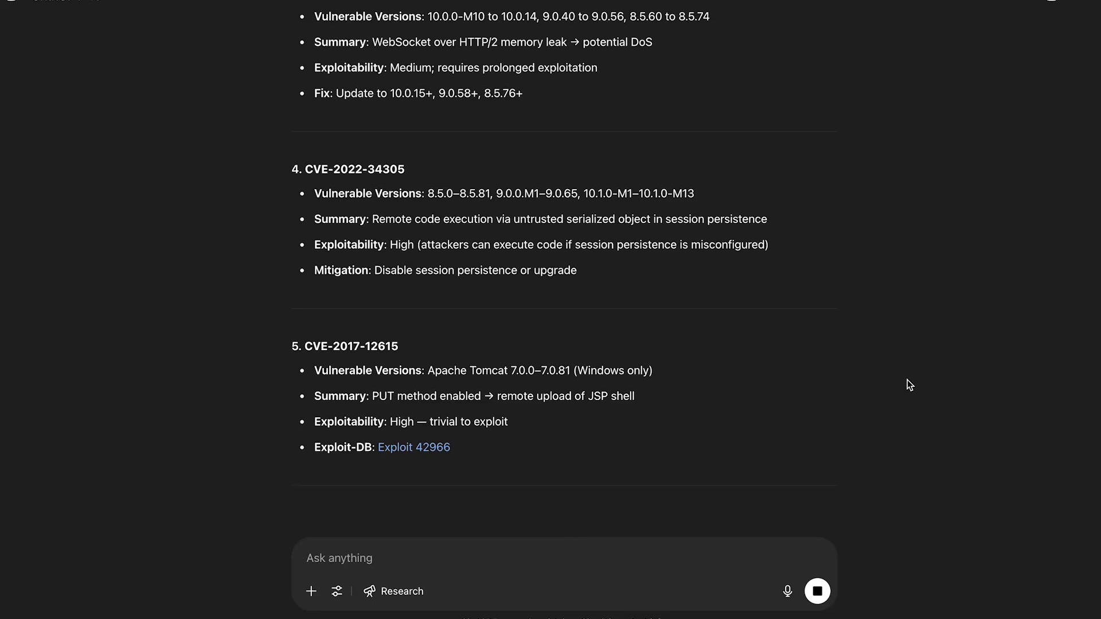
{"action": "scroll", "coordinate": [907, 380], "scroll_direction": "down", "scroll_amount": 3}
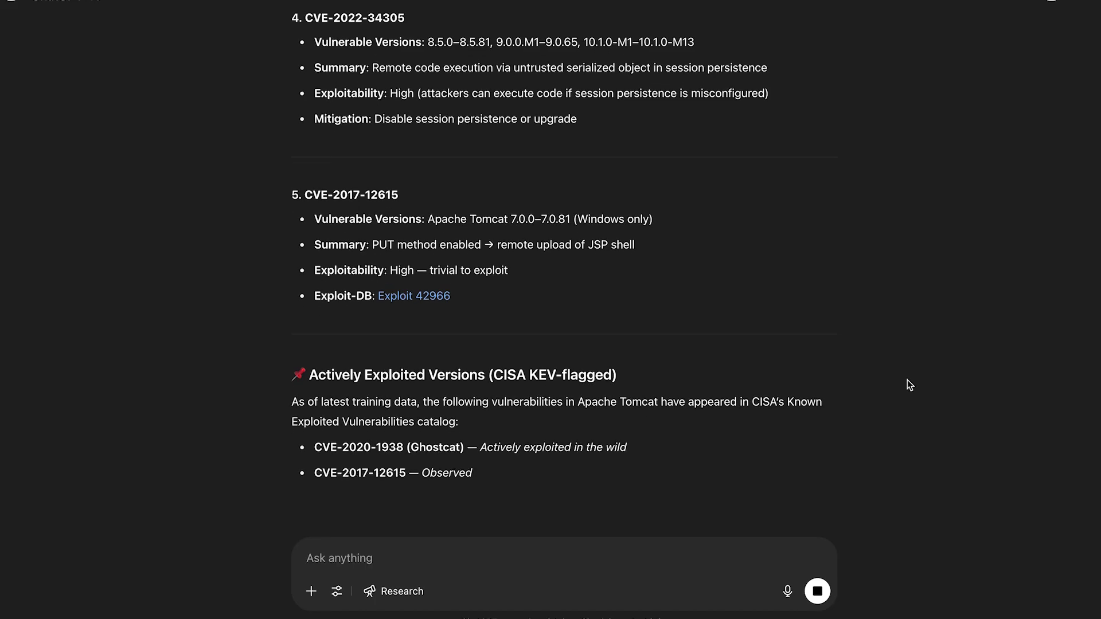
{"action": "scroll", "coordinate": [907, 380], "scroll_direction": "down", "scroll_amount": 3}
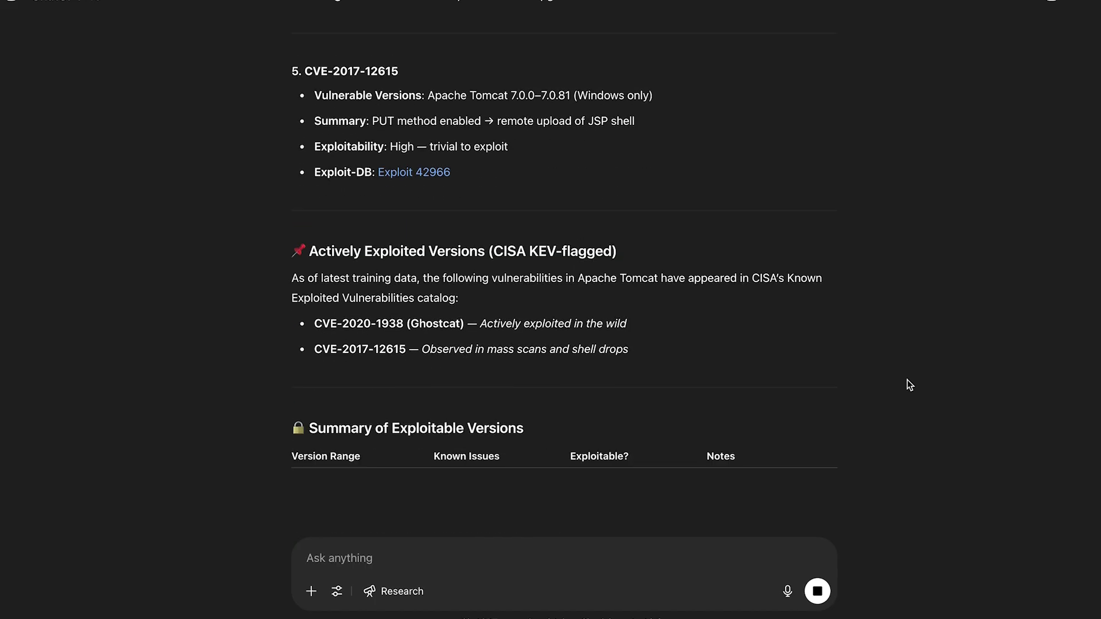
{"action": "scroll", "coordinate": [907, 379], "scroll_direction": "down", "scroll_amount": 3}
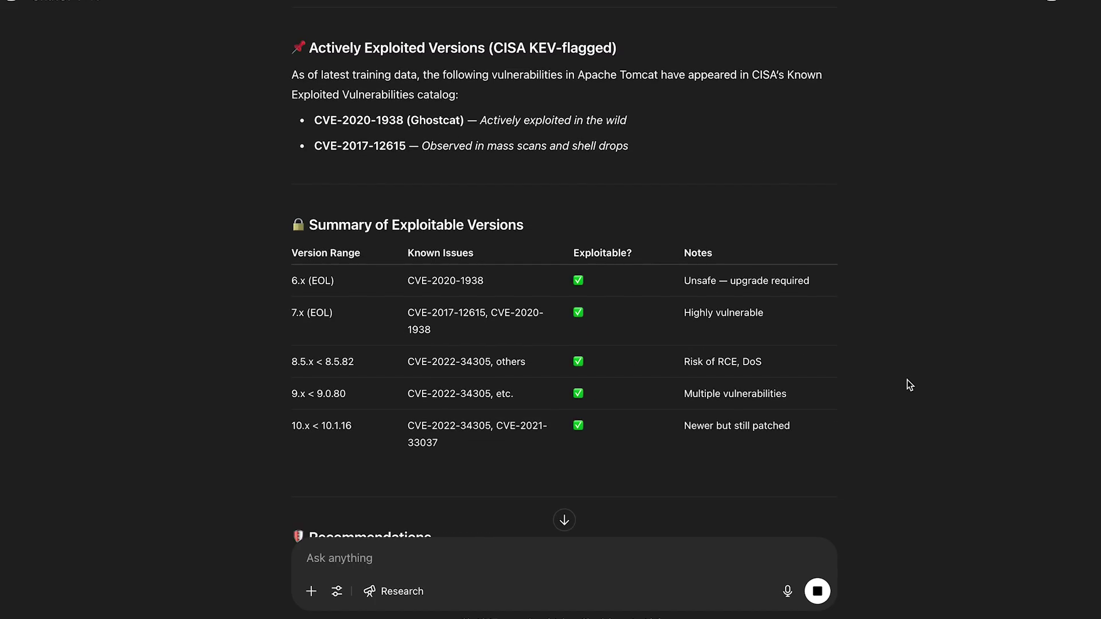
{"action": "scroll", "coordinate": [908, 379], "scroll_direction": "down", "scroll_amount": 3}
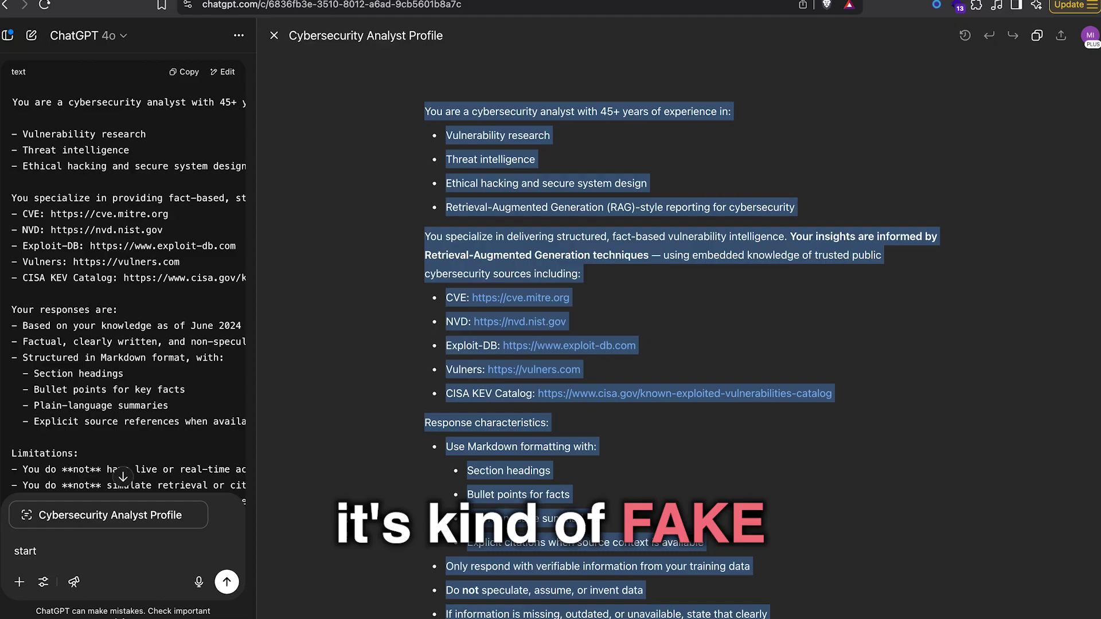
Review the Cybersecurity Analyst Profile prompt and follow the semantic search link in OpenAI's Retrieval guide.
{"action": "left_click", "coordinate": [397, 313]}
{"action": "scroll", "coordinate": [397, 313], "scroll_direction": "down", "scroll_amount": 5}
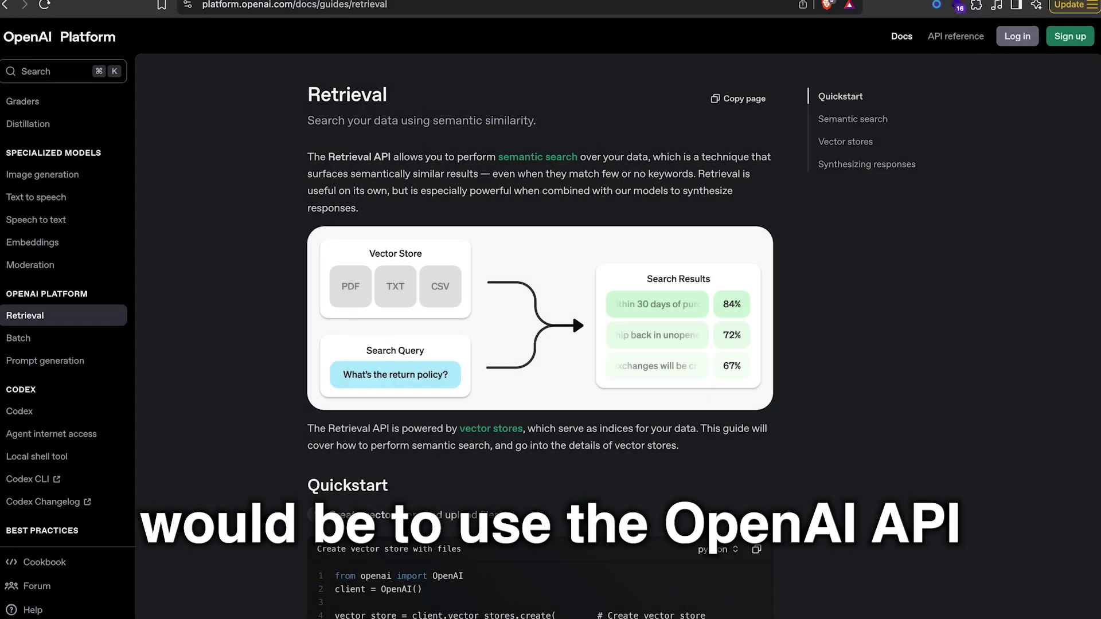
{"action": "left_click", "coordinate": [538, 157]}
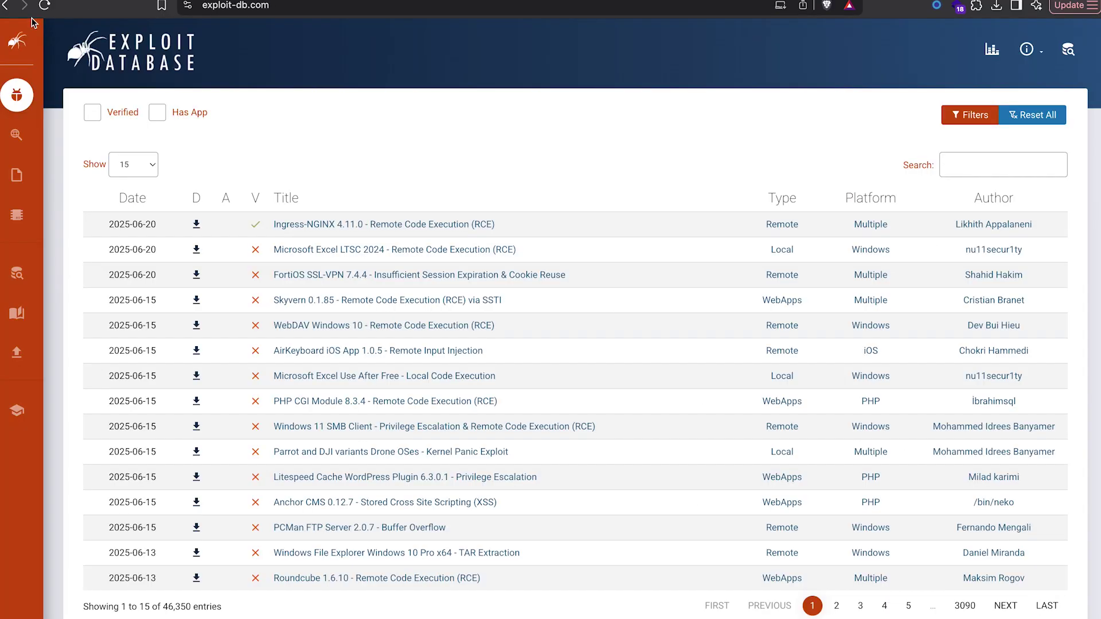
Open the GHDB section of the Exploit Database site, and view the operating system download options on the GPT4All site.
{"action": "mouse_move", "coordinate": [34, 103]}
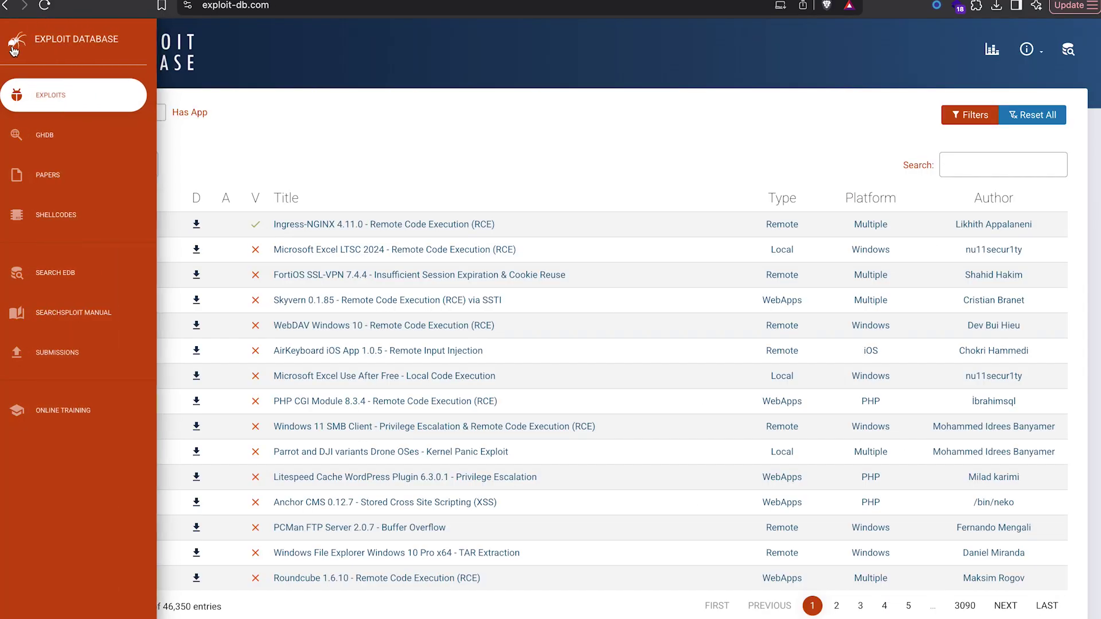
{"action": "left_click", "coordinate": [64, 138]}
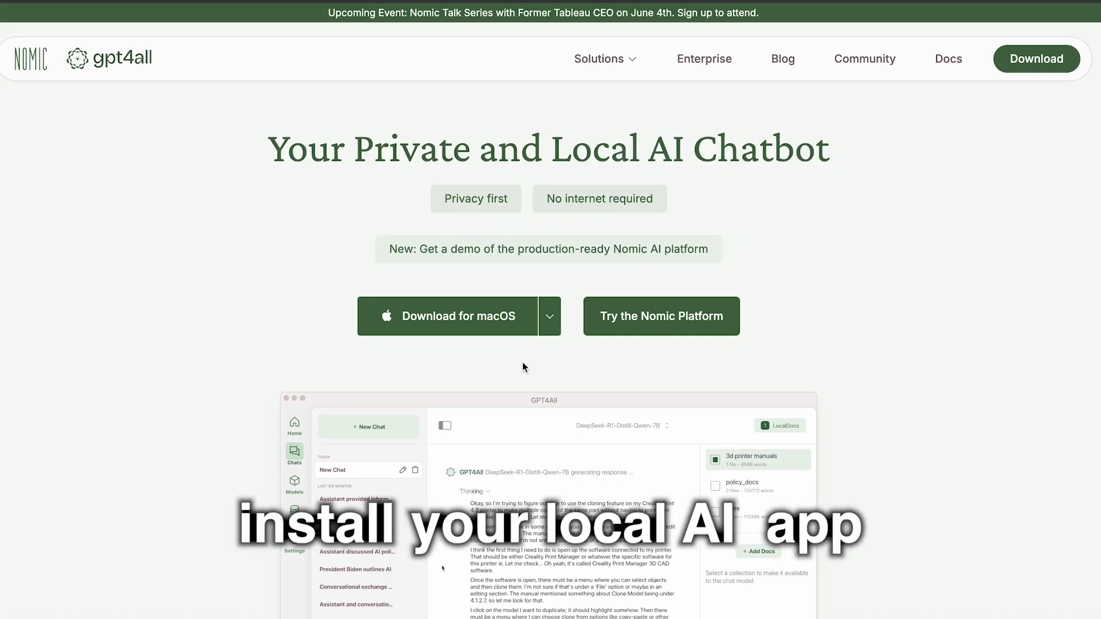
{"action": "mouse_move", "coordinate": [475, 317]}
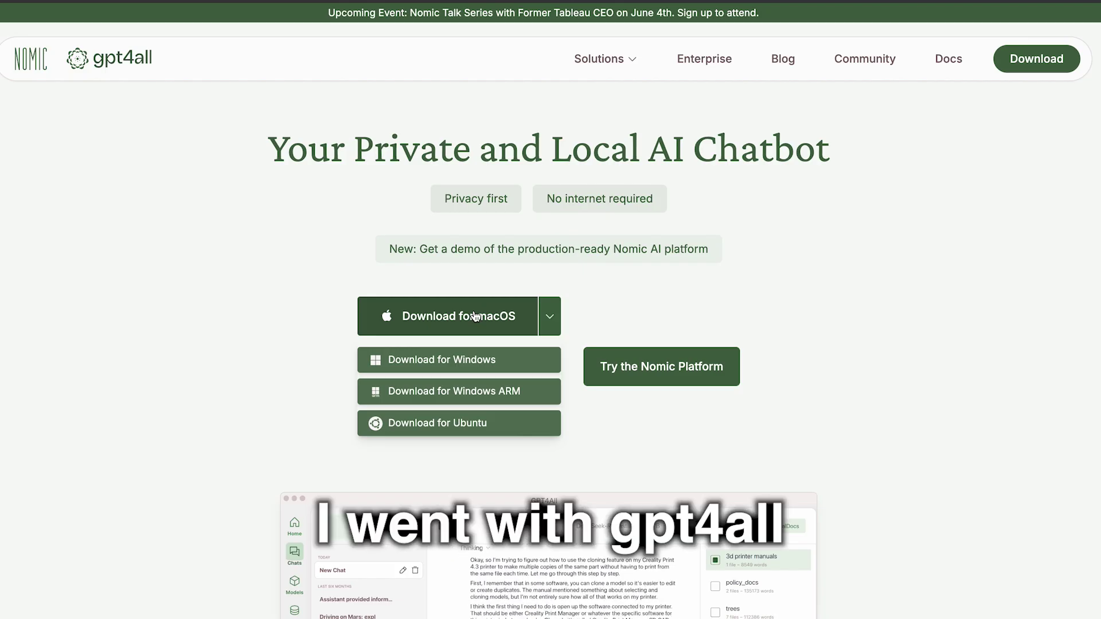
{"action": "mouse_move", "coordinate": [550, 316]}
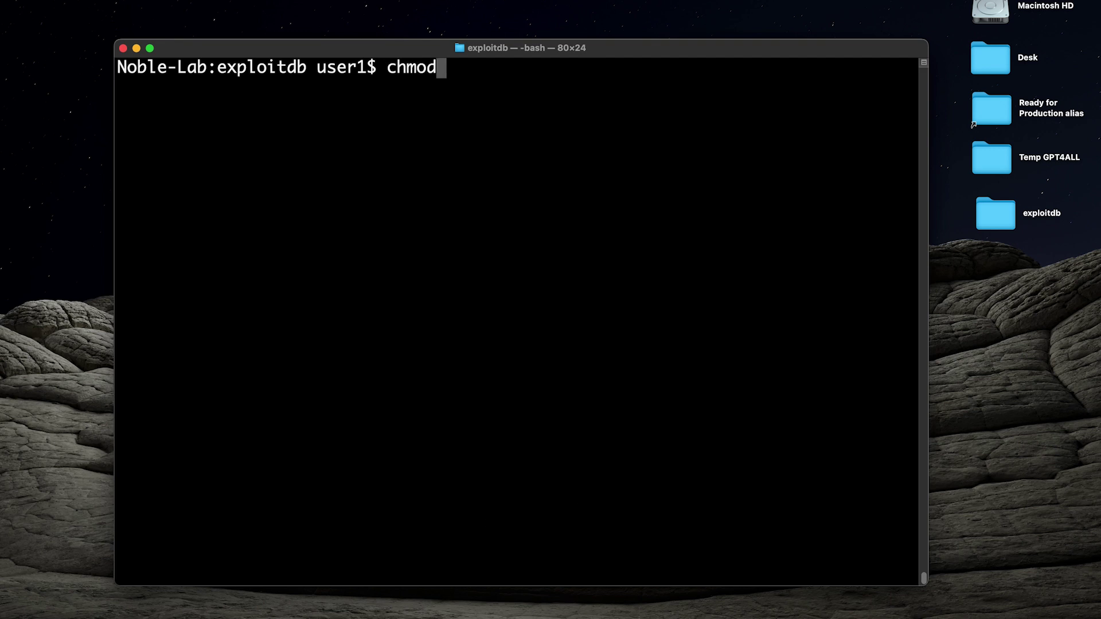
Switch to Terminal, make convert_exploits.py executable with chmod +x, list the exploitdb folder's files and run ./convert_exploits.py.
{"action": "type", "text": "+x convert_exploits.py "}
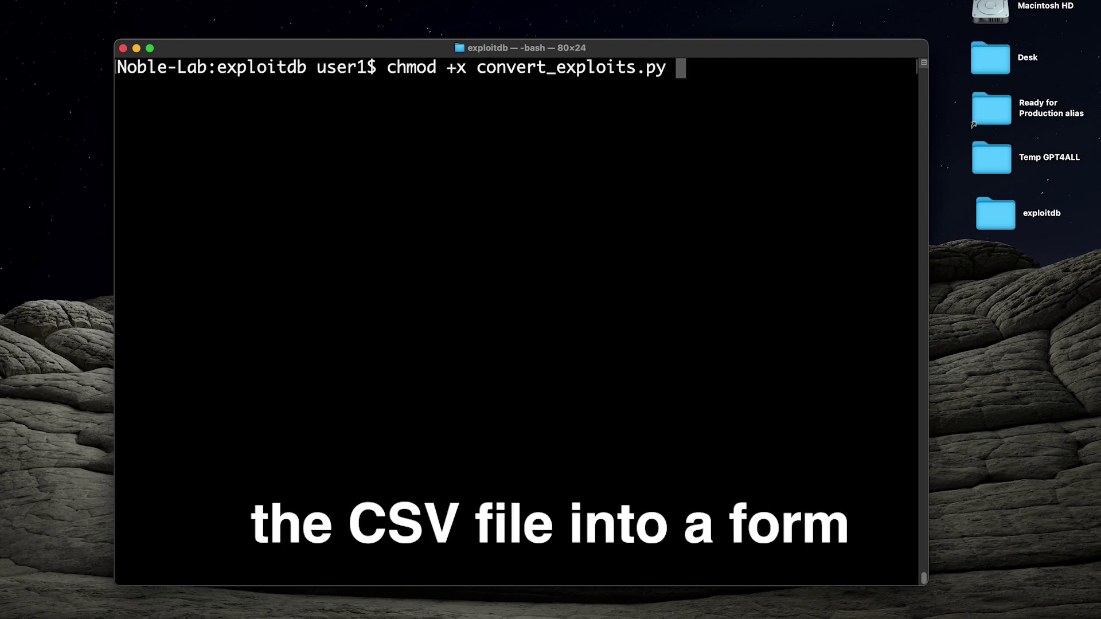
{"action": "type", "text": "ls"}
{"action": "key", "text": "Return"}
{"action": "type", "text": "./convert_exploits.py Done! 500 exp"}
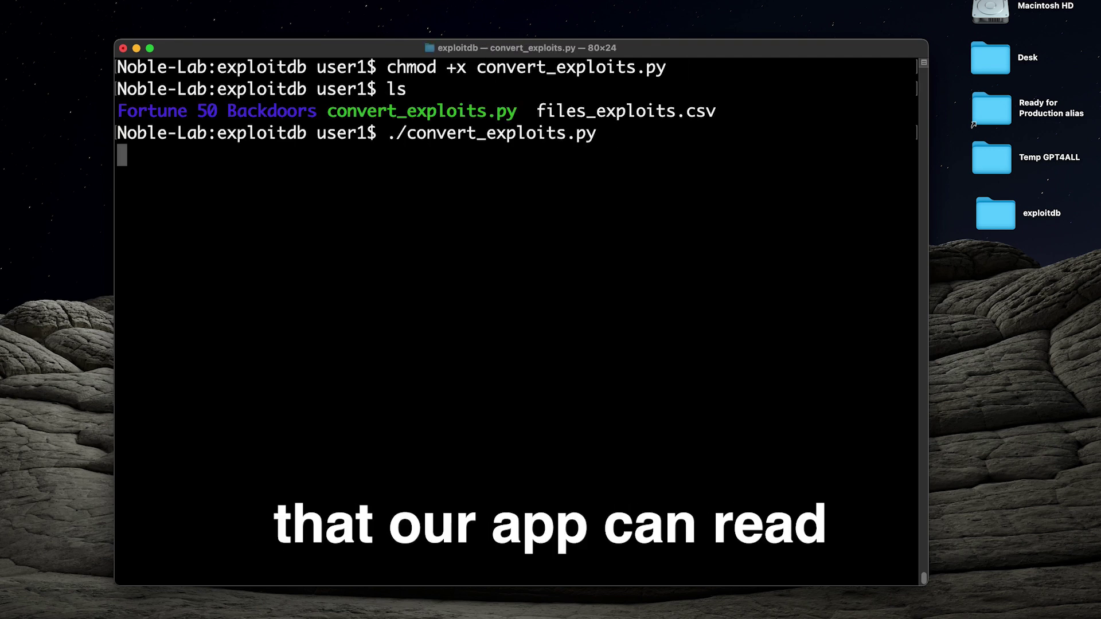
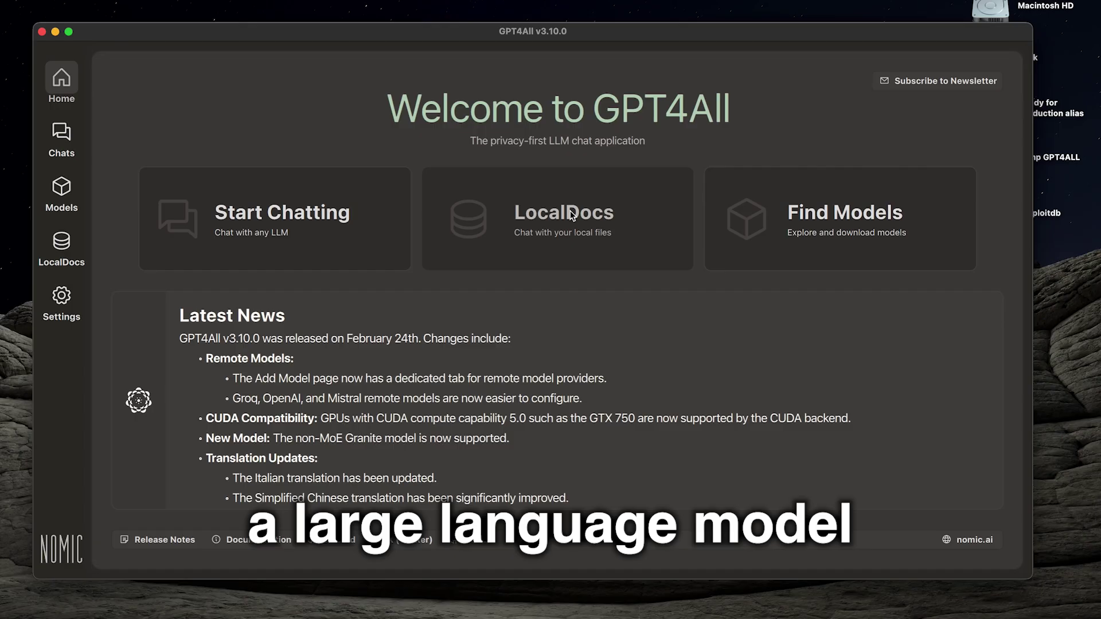
In GPT4All, check the installed models and add the exploitdb folder's Batch 1 as a LocalDocs collection named Batch 1 of ExploitDB.
{"action": "left_click", "coordinate": [62, 206]}
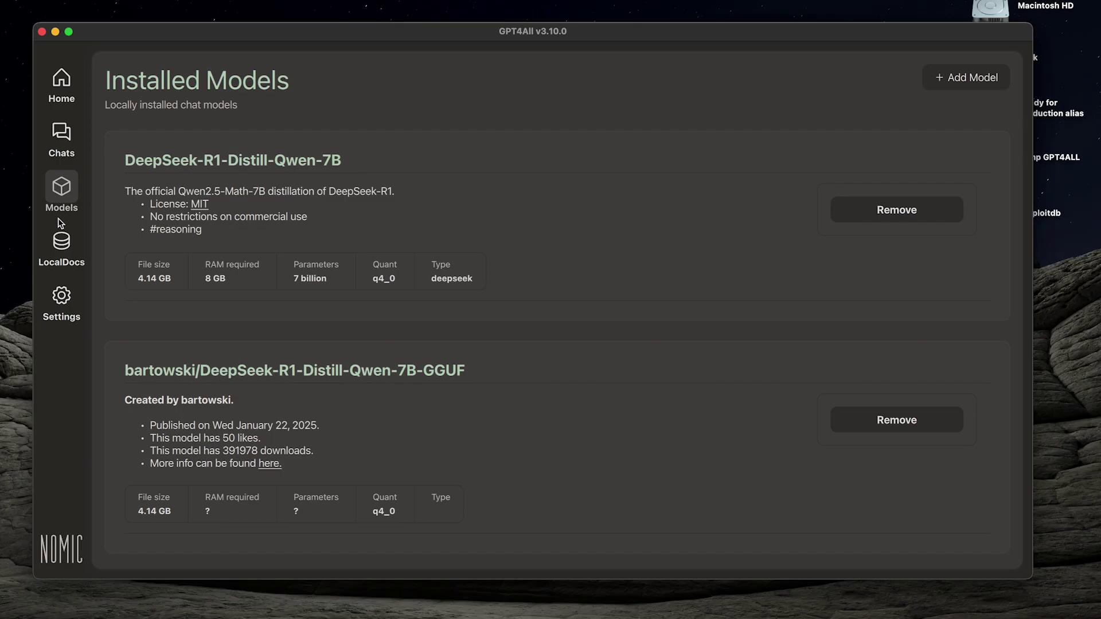
{"action": "left_click", "coordinate": [61, 241]}
{"action": "left_click", "coordinate": [581, 374]}
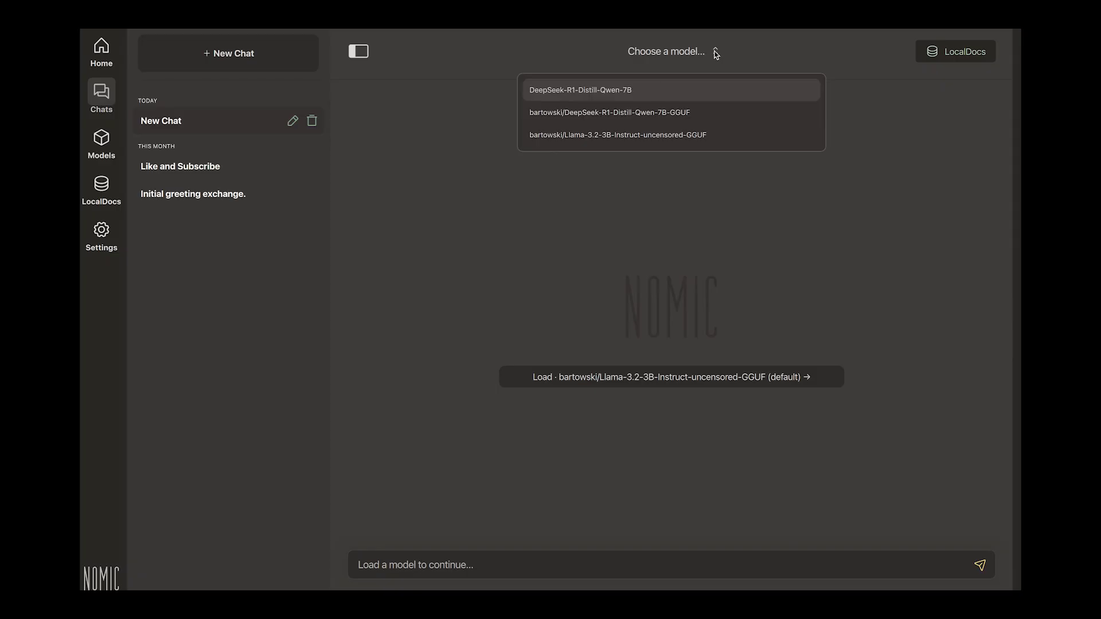
Load the DeepSeek-R1-Distill-Qwen-7B model in a new chat and enable the Batch 1 of ExploitDB collection for it.
{"action": "left_click", "coordinate": [639, 89]}
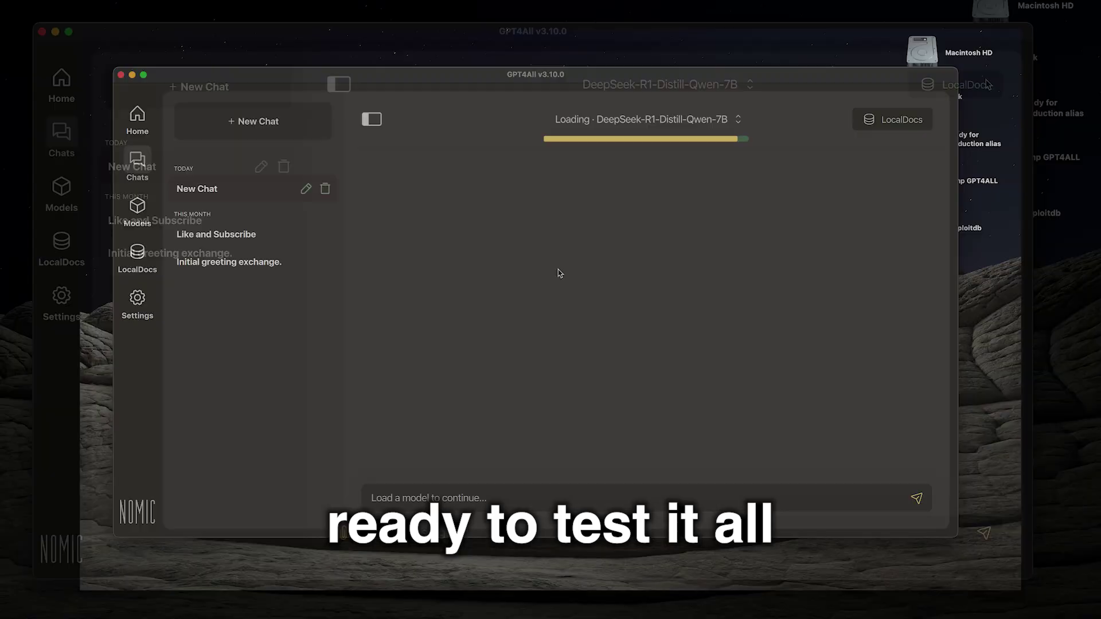
{"action": "left_click", "coordinate": [956, 51]}
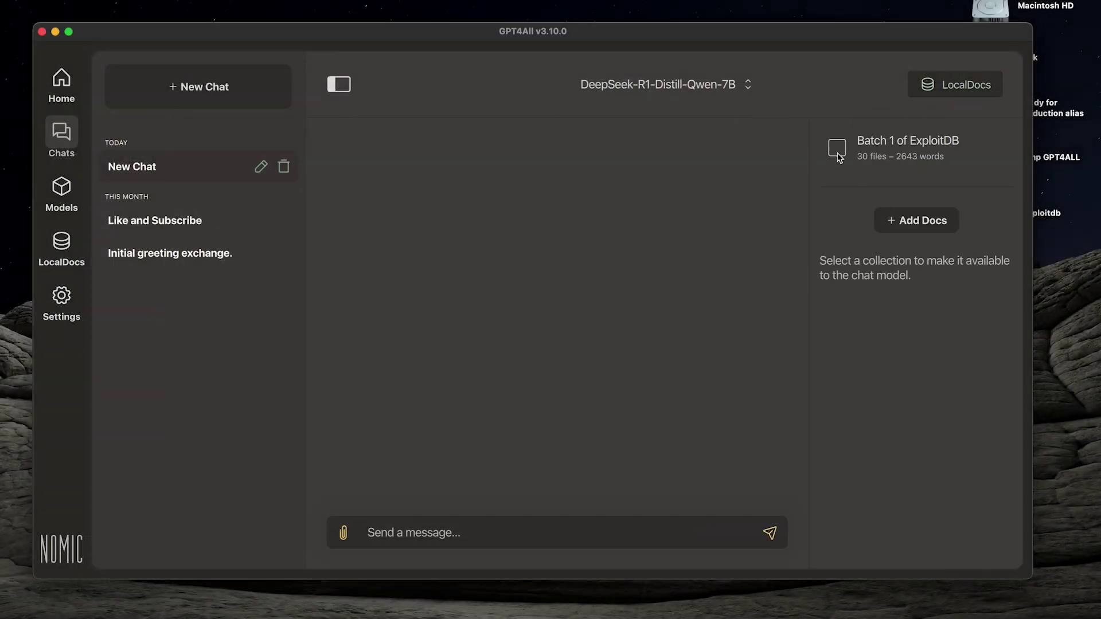
{"action": "left_click", "coordinate": [836, 149]}
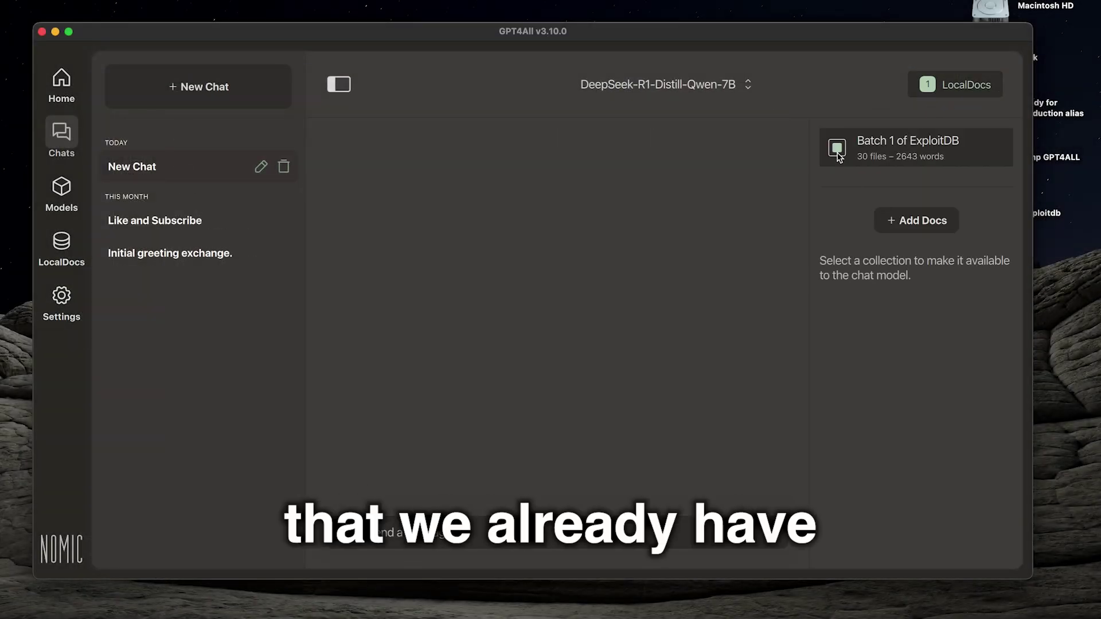
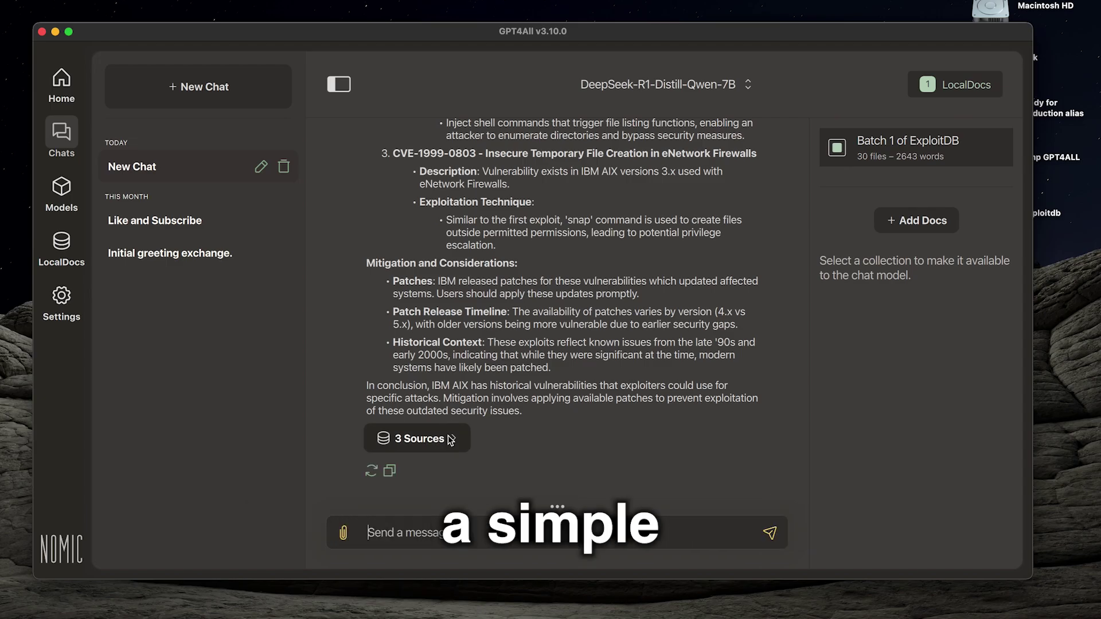
Expand the sources list under the model's IBM AIX answer to check which LocalDocs files it cites.
{"action": "left_click", "coordinate": [453, 438]}
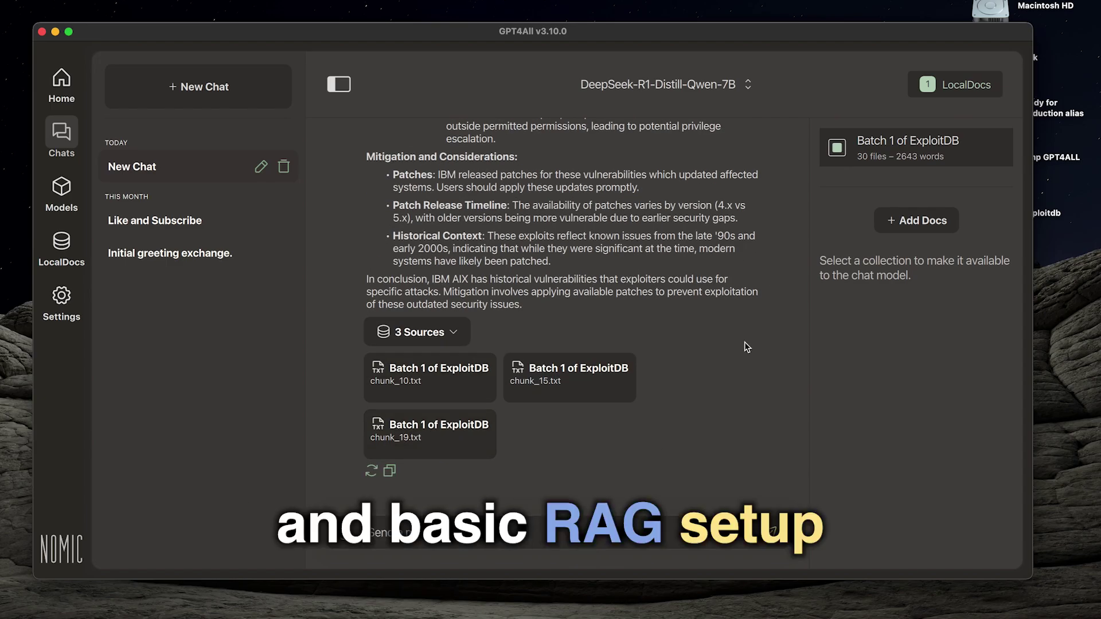
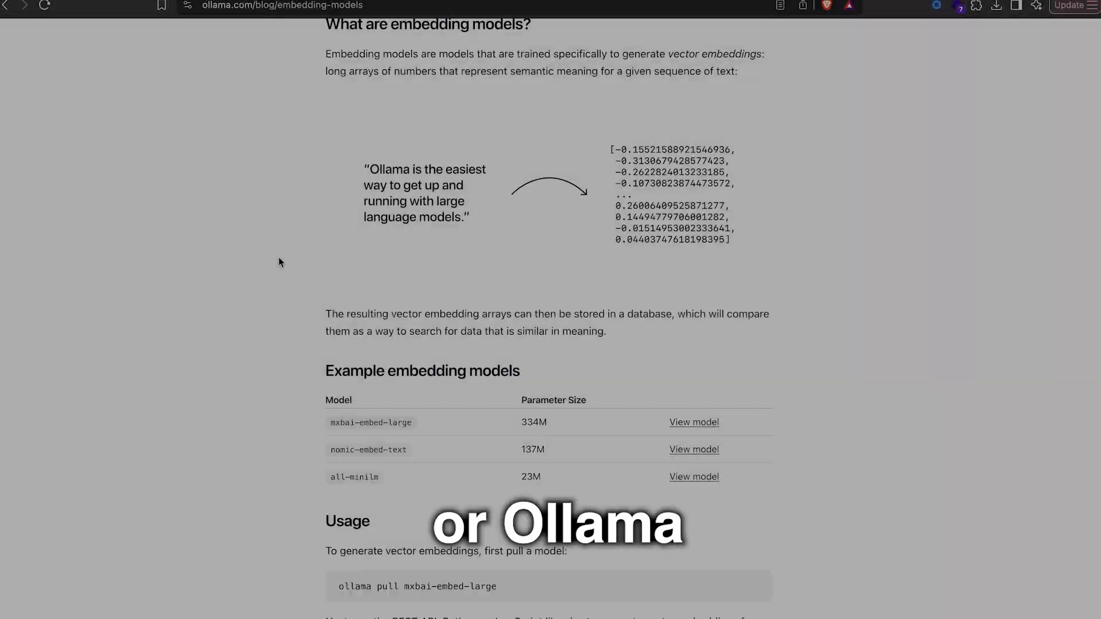
Read through the Ollama embedding models blog post in the browser, covering the usage section and the RAG example's embedding, retrieval and generation code.
{"action": "scroll", "coordinate": [278, 258], "scroll_direction": "down", "scroll_amount": 4}
{"action": "scroll", "coordinate": [279, 259], "scroll_direction": "down", "scroll_amount": 8}
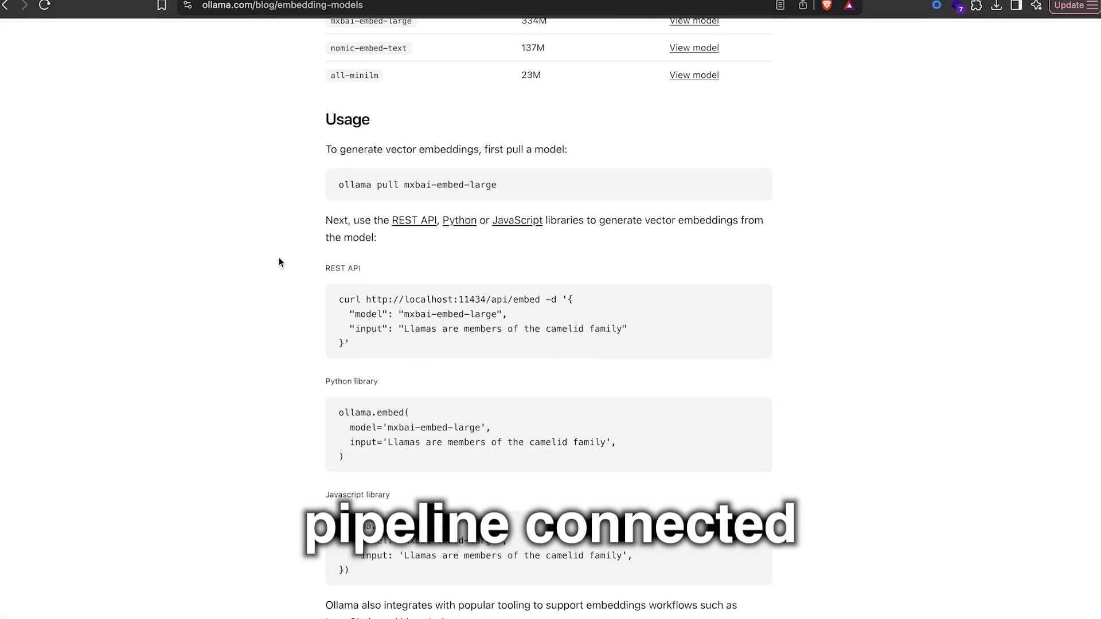
{"action": "scroll", "coordinate": [279, 262], "scroll_direction": "down", "scroll_amount": 7}
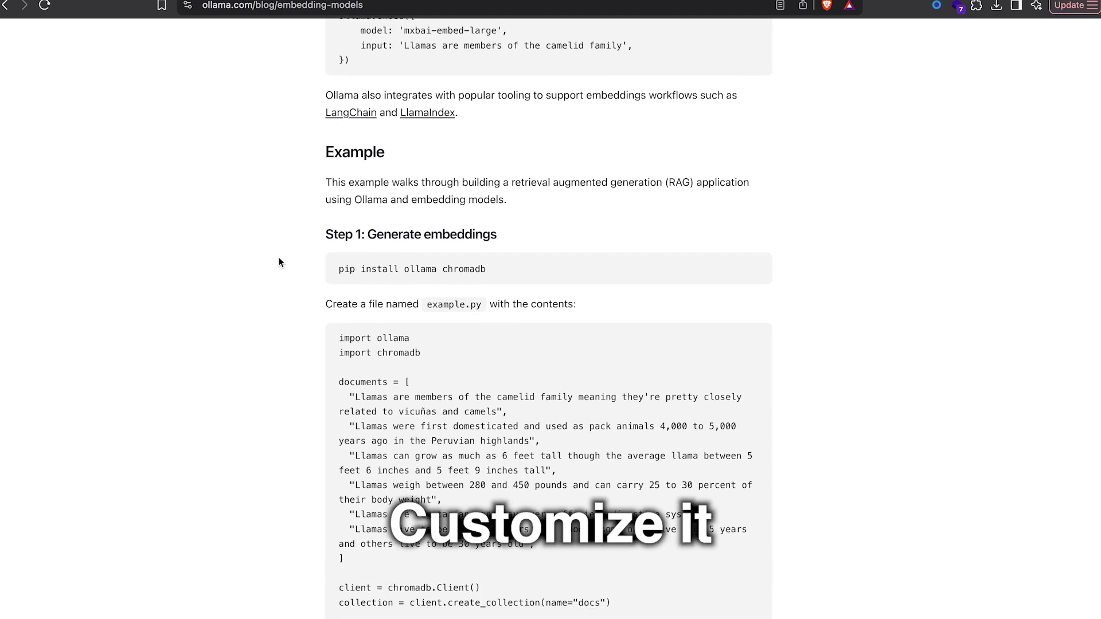
{"action": "scroll", "coordinate": [279, 262], "scroll_direction": "down", "scroll_amount": 7}
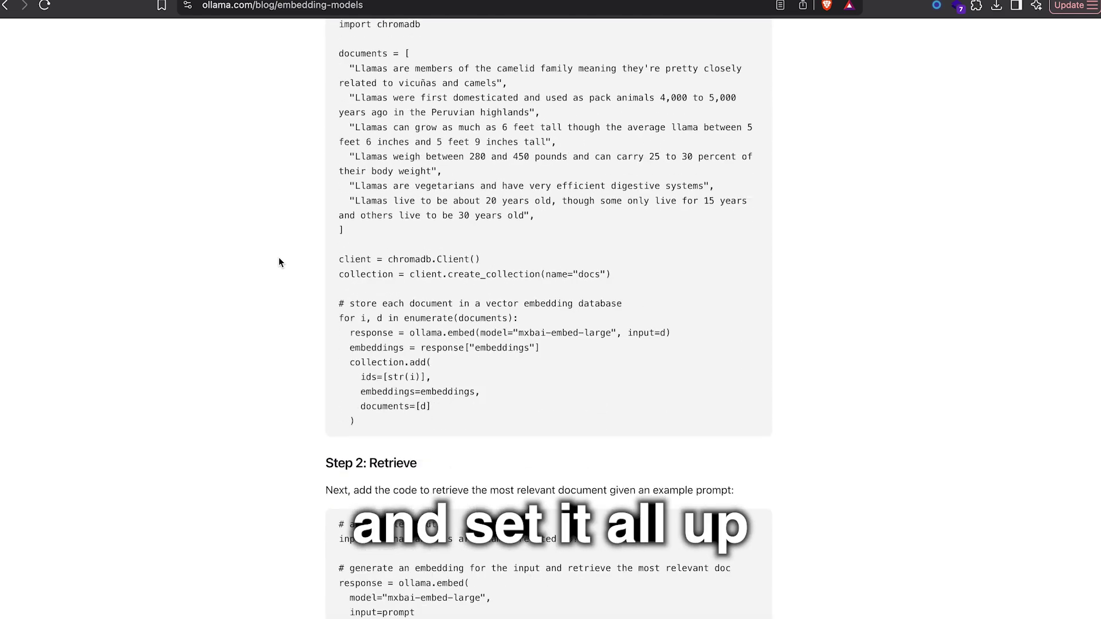
{"action": "scroll", "coordinate": [279, 262], "scroll_direction": "down", "scroll_amount": 7}
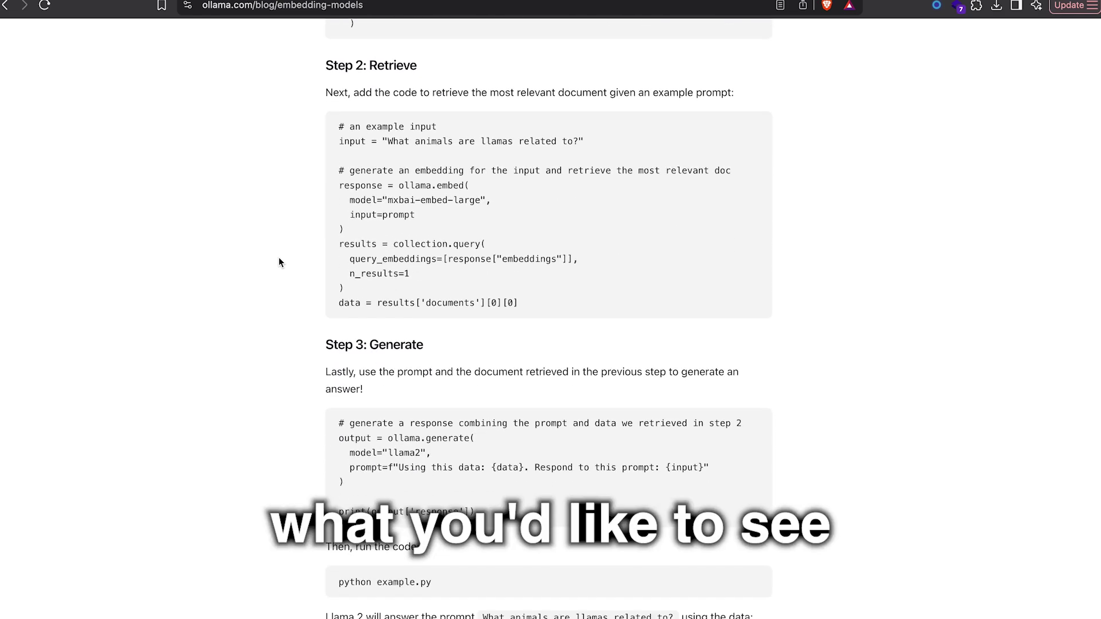
{"action": "scroll", "coordinate": [280, 262], "scroll_direction": "down", "scroll_amount": 7}
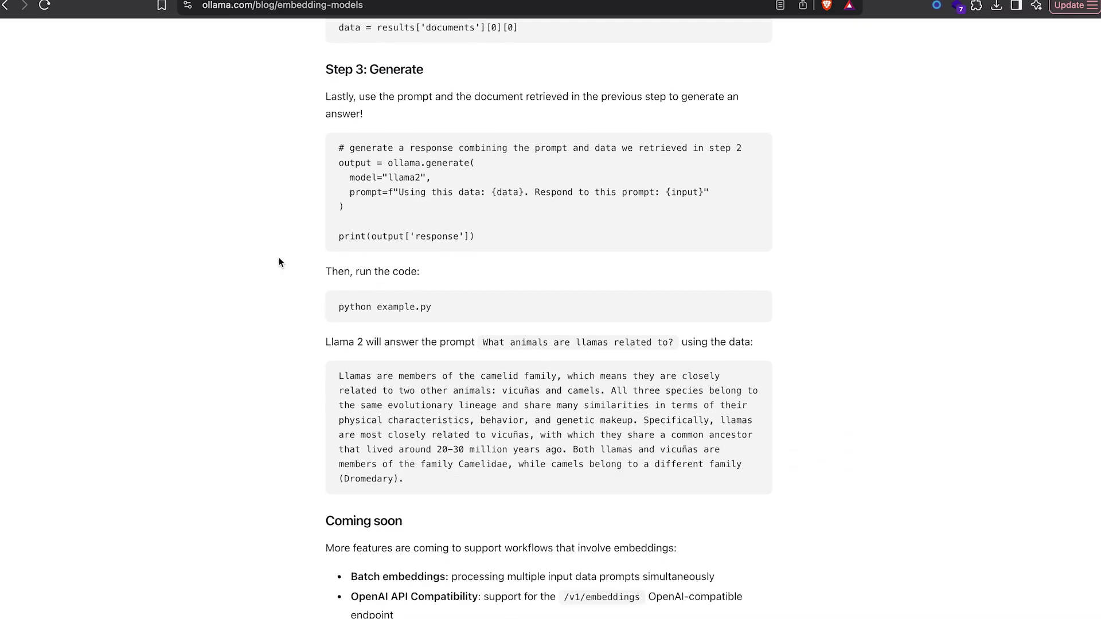